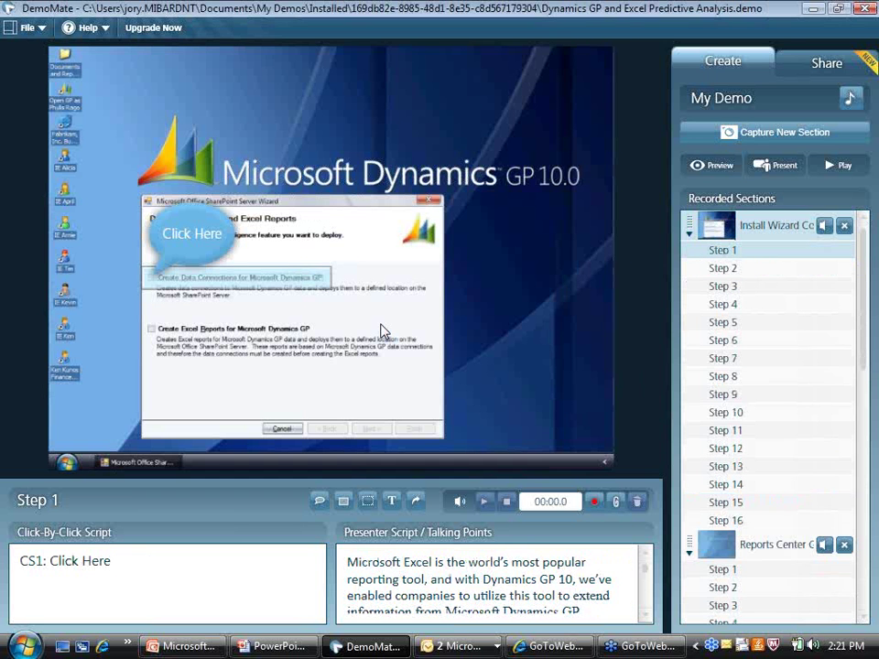
# - Start the demo and choose to deploy both GP data connections and Excel reports
pyautogui.click(777, 167)
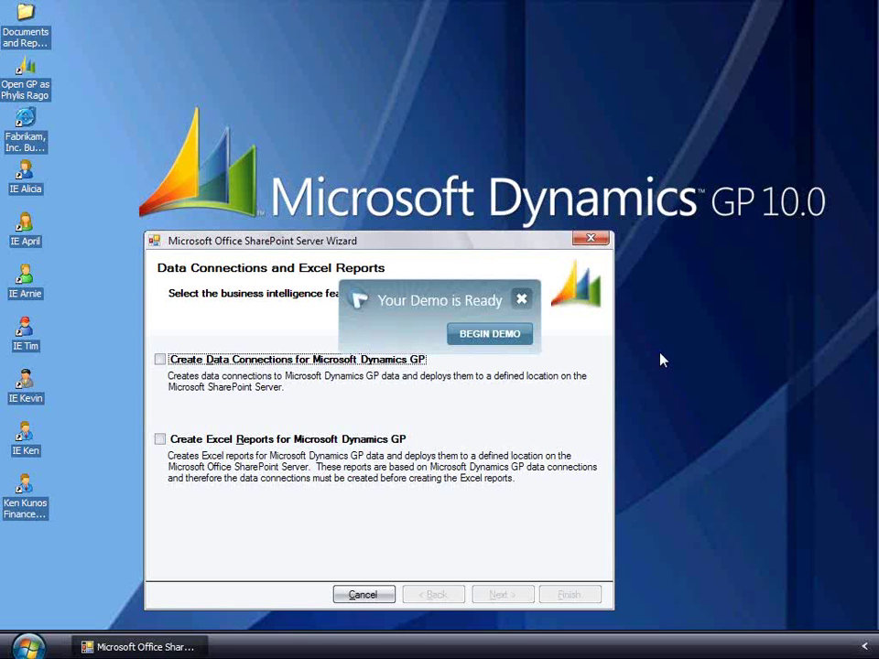
pyautogui.click(500, 344)
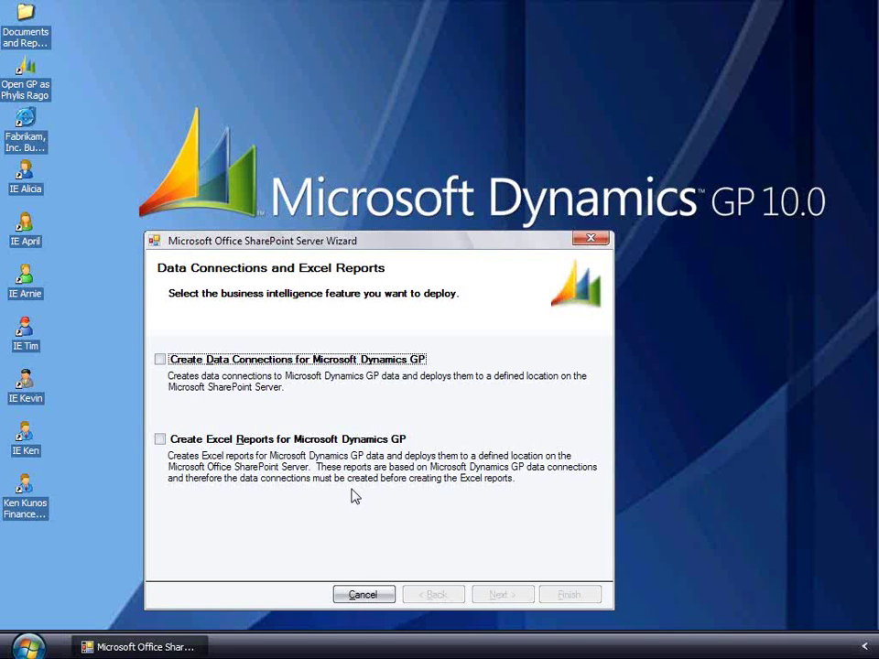
pyautogui.click(161, 359)
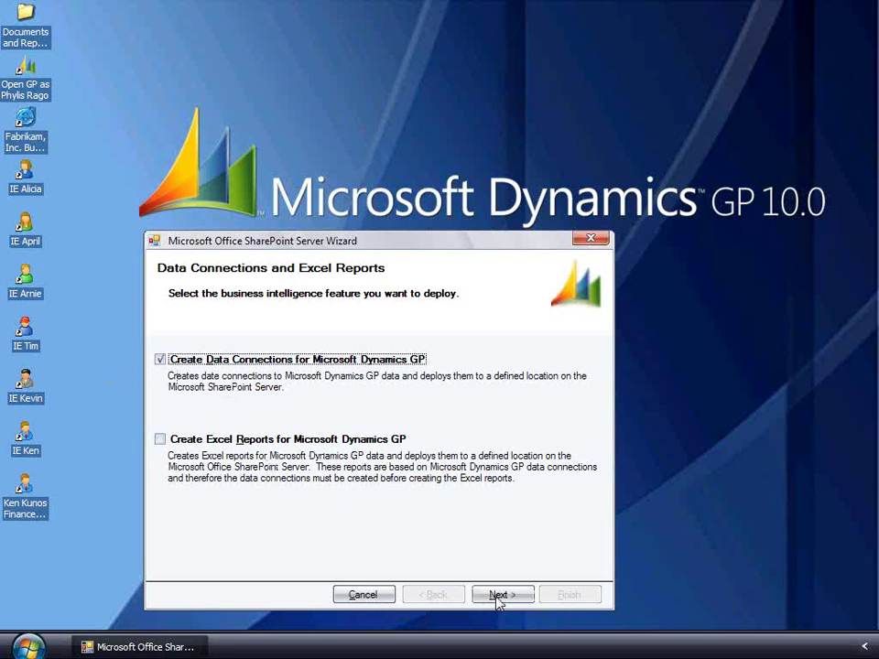
pyautogui.hotkey('alt', 'r')
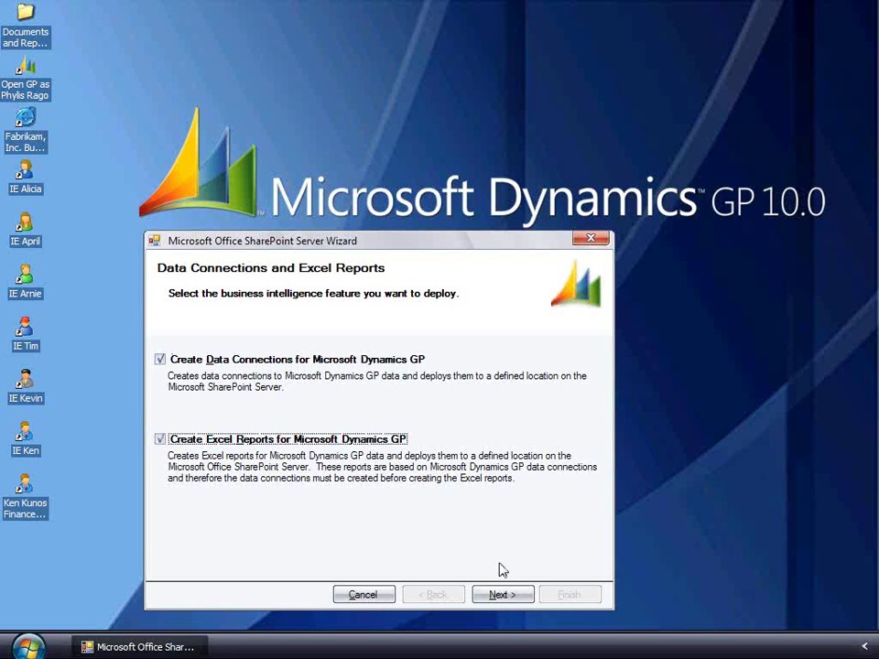
pyautogui.click(503, 596)
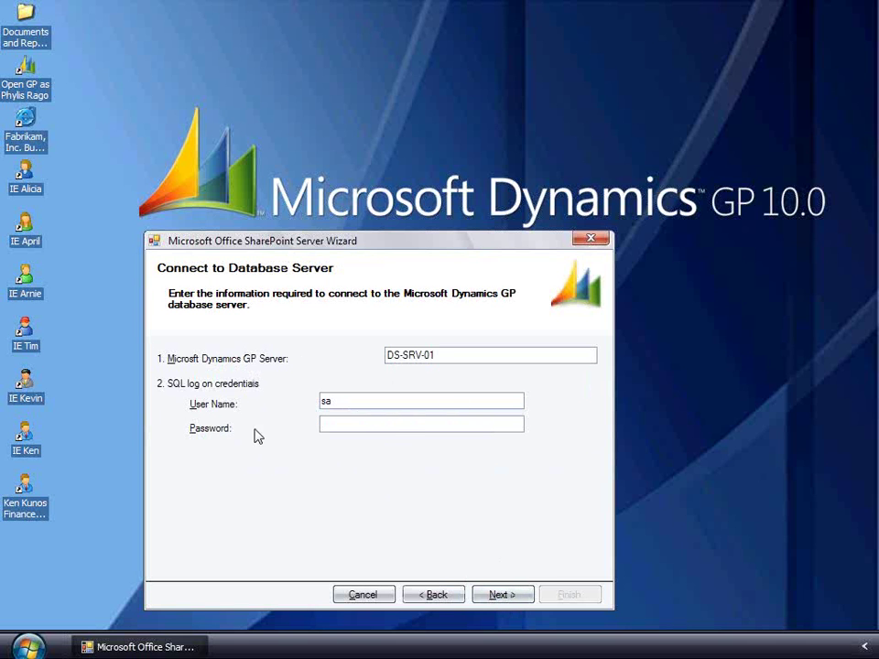
pyautogui.write('pass@word1')
pyautogui.click(502, 596)
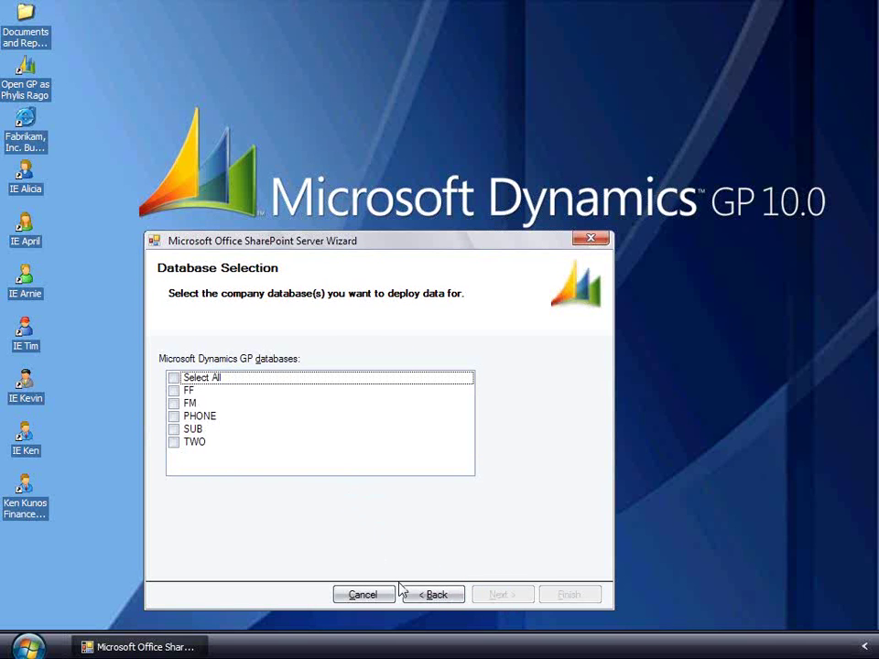
pyautogui.press('End')
pyautogui.press('space')
pyautogui.press('Return')
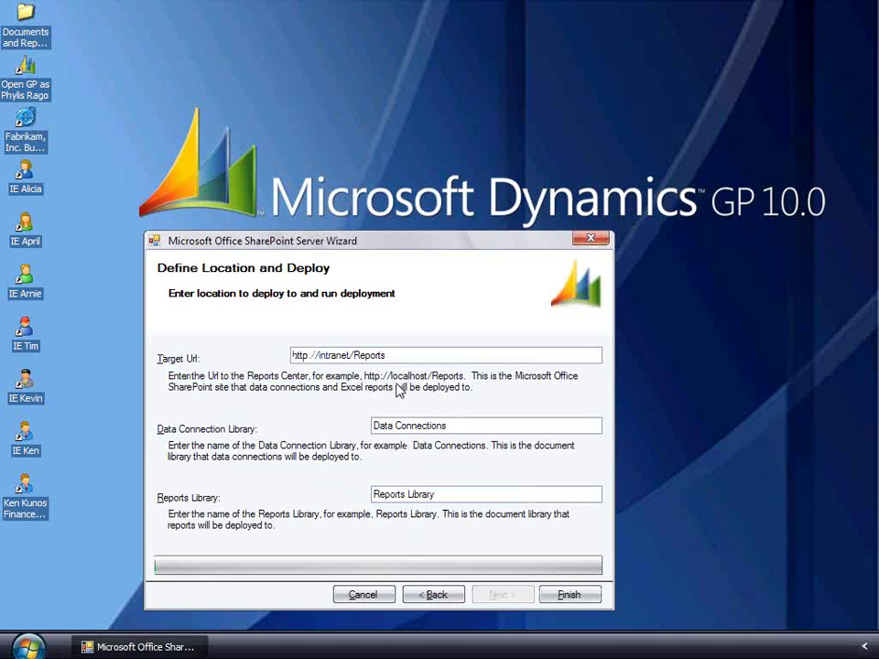
pyautogui.click(592, 595)
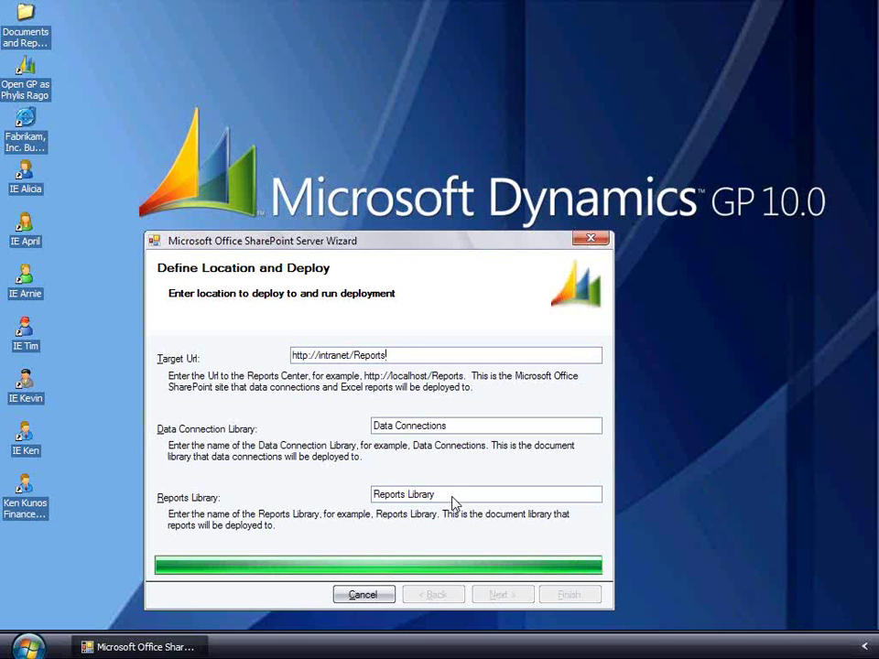
# - Acknowledge the 'Deployment has been successfully completed' message and close the wizard
pyautogui.click(442, 365)
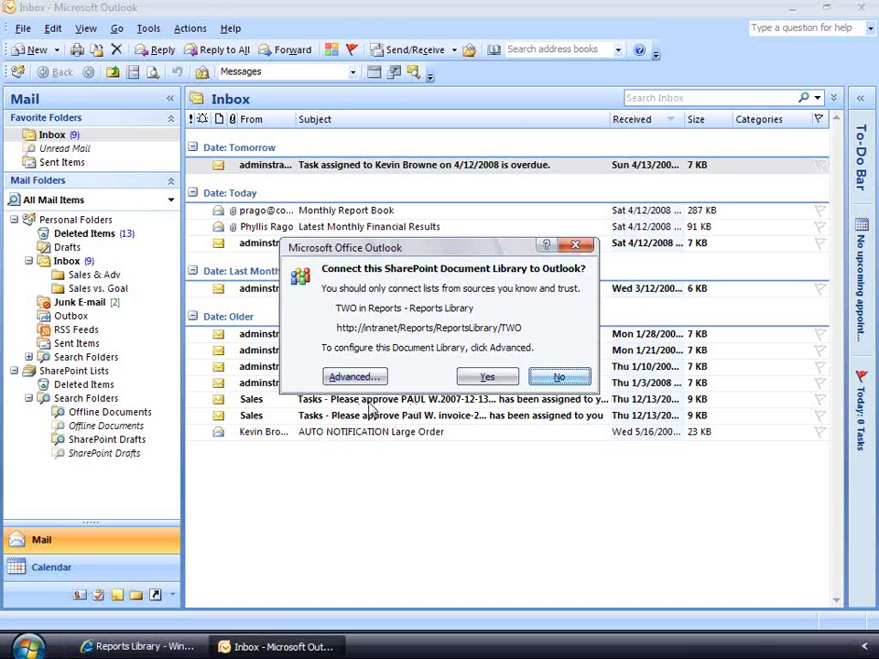
# - Connect the TWO Reports Library to Outlook and open its Sales folder of 46 reports
pyautogui.press('y')
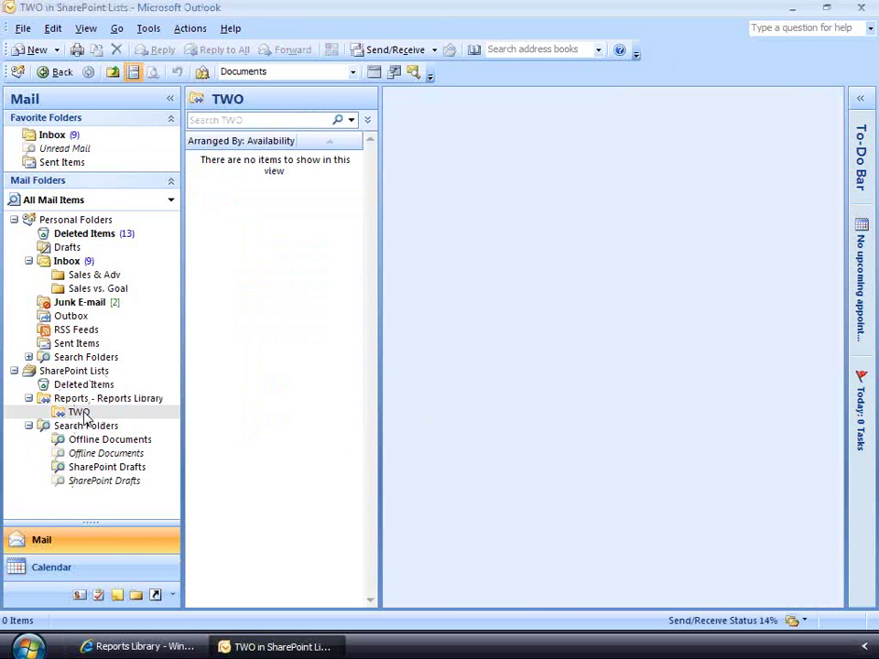
pyautogui.click(79, 414)
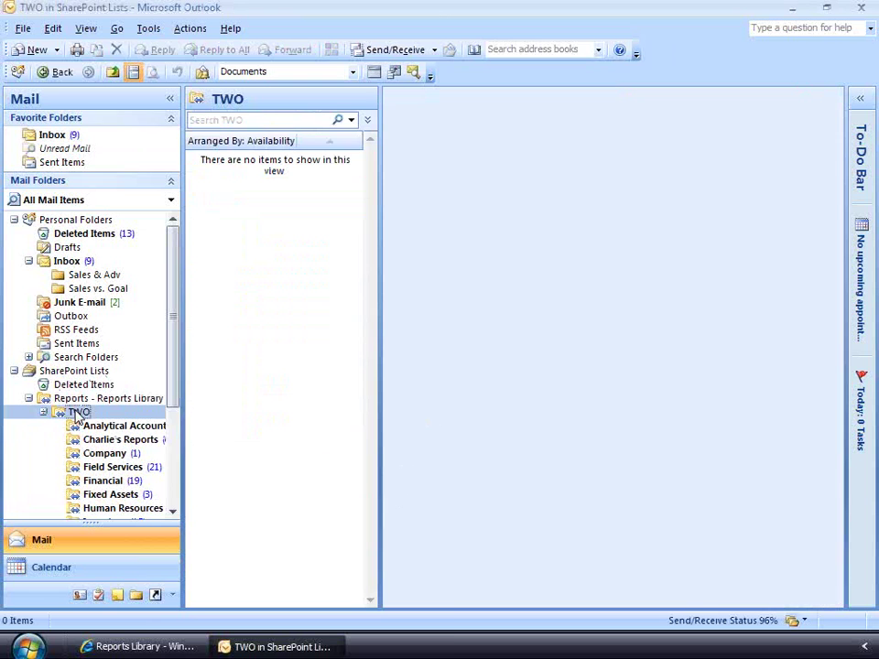
pyautogui.scroll(-4, 101, 344)
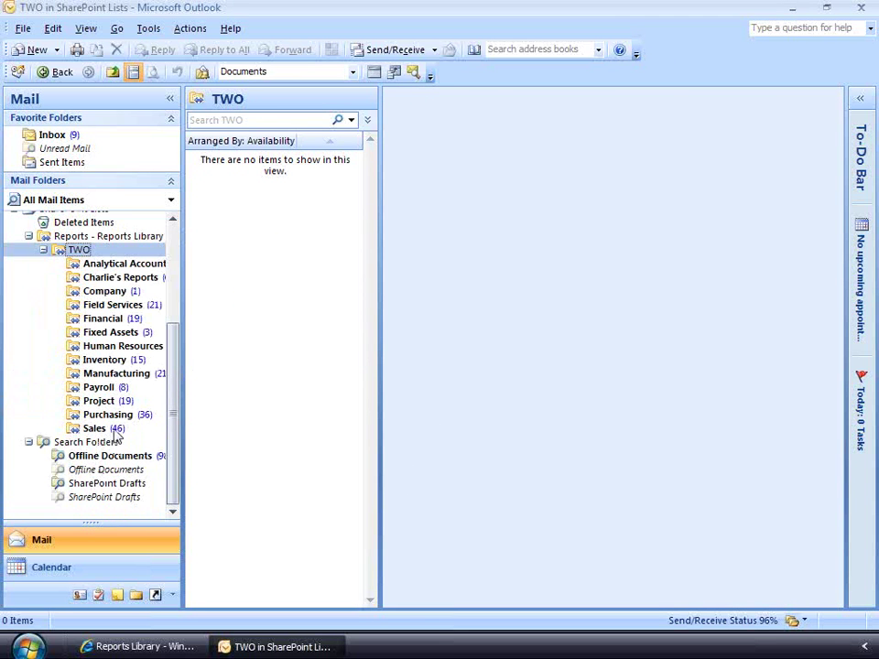
pyautogui.click(111, 436)
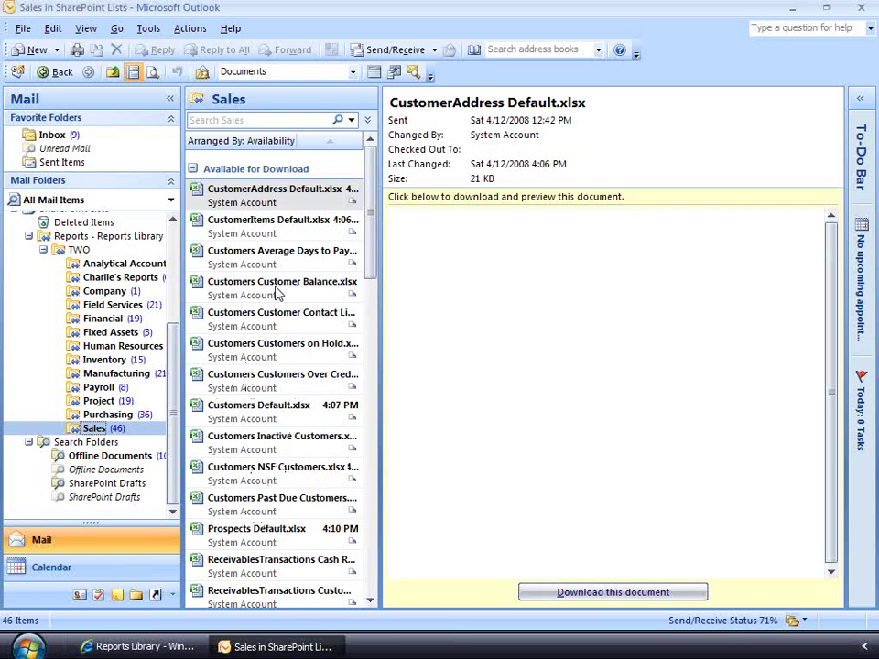
# - Search the Sales folder for 'saleslineitems' and open SalesLineItems Default.xlsx in Excel
pyautogui.hotkey('ctrl', 'e')
pyautogui.write('saleslineitems')
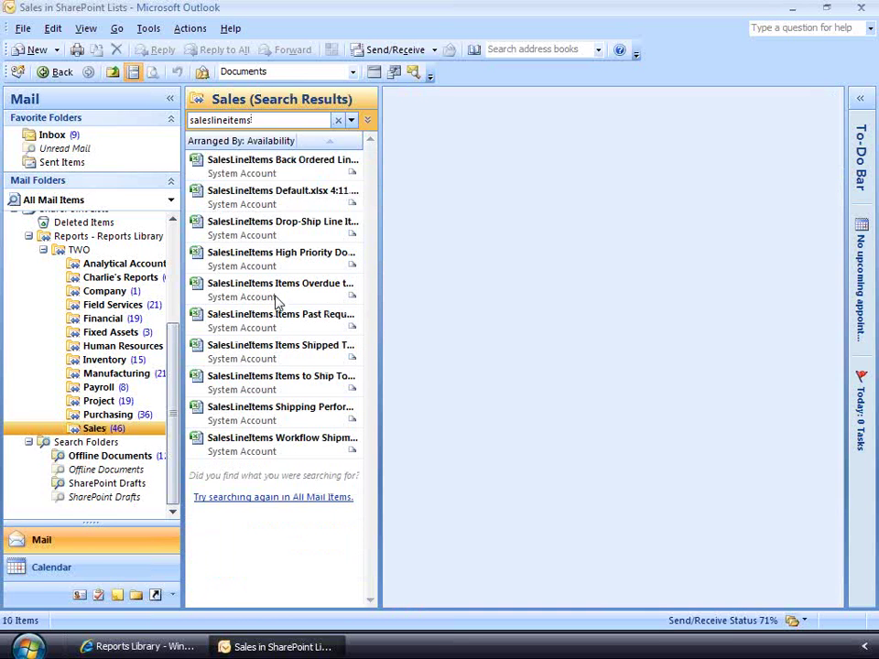
pyautogui.doubleClick(275, 196)
pyautogui.hotkey('alt', 'o')
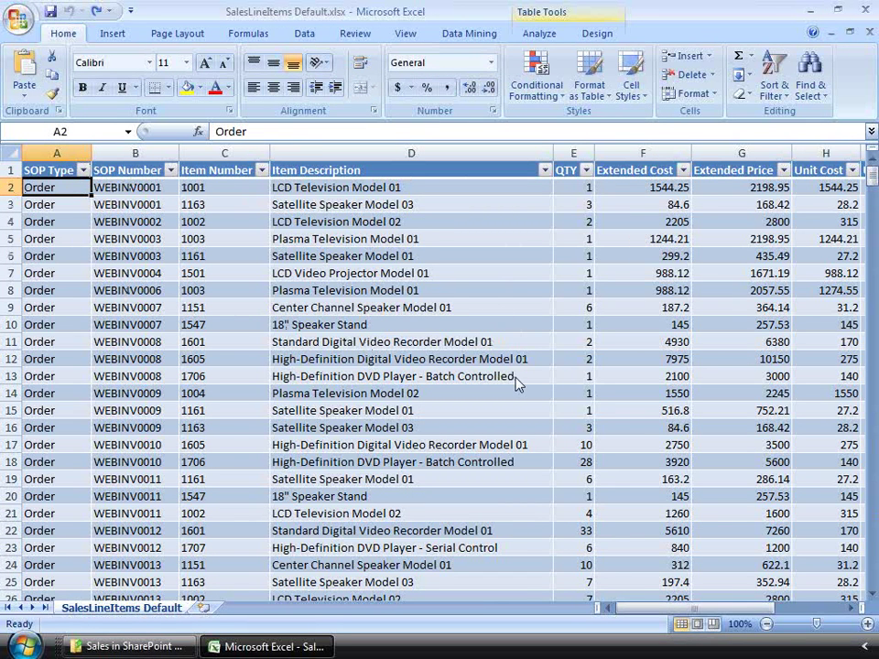
# - Launch Shopping Basket Analysis from the Table Tools Analyze ribbon
pyautogui.hotkey('alt', 'y')
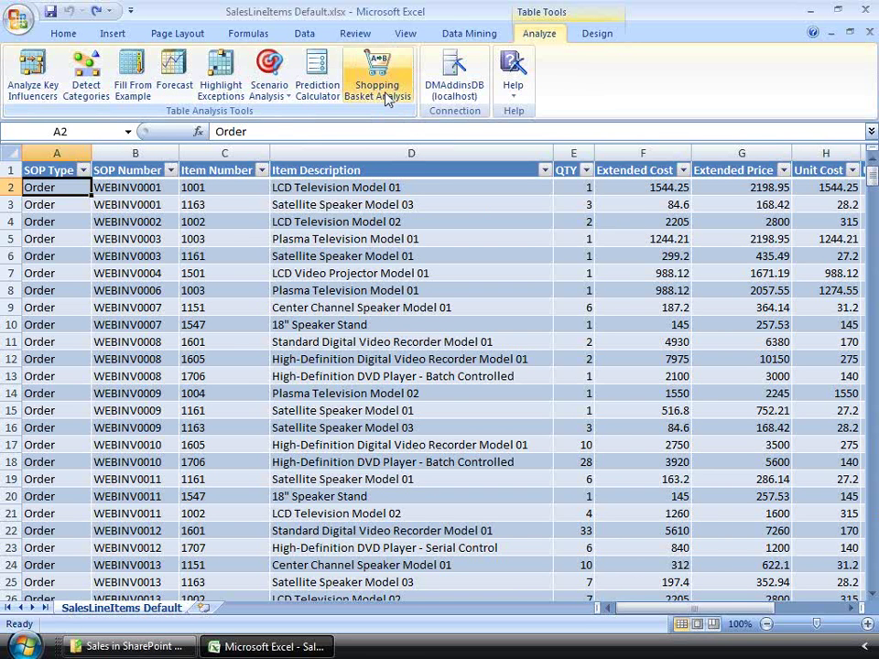
pyautogui.click(387, 99)
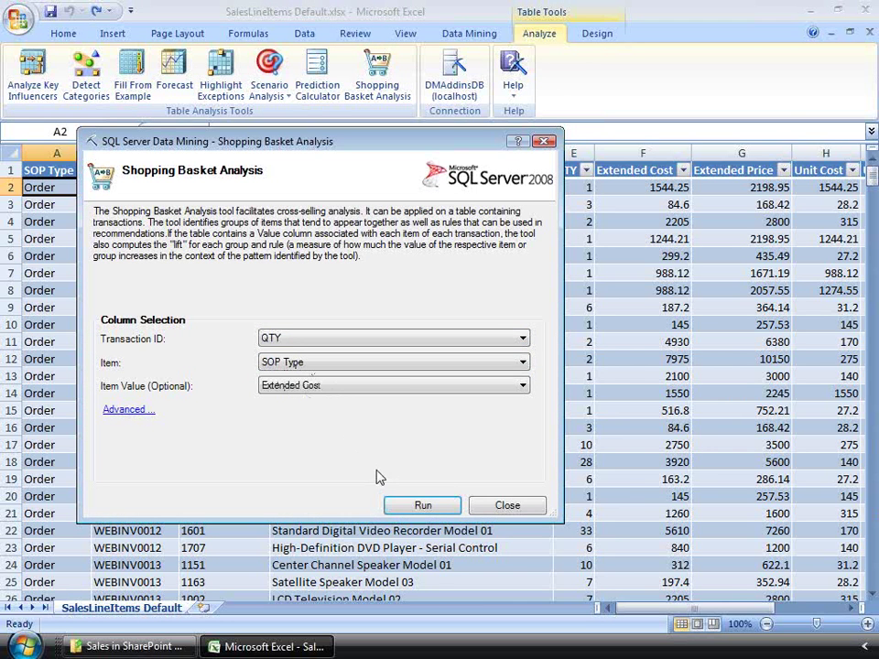
# - Run the analysis with Transaction ID SOP Number, Item Item Description, Item Value Unit Price
pyautogui.click(384, 338)
pyautogui.press('Up')
pyautogui.press('Up')
pyautogui.press('Up')
pyautogui.press('Return')
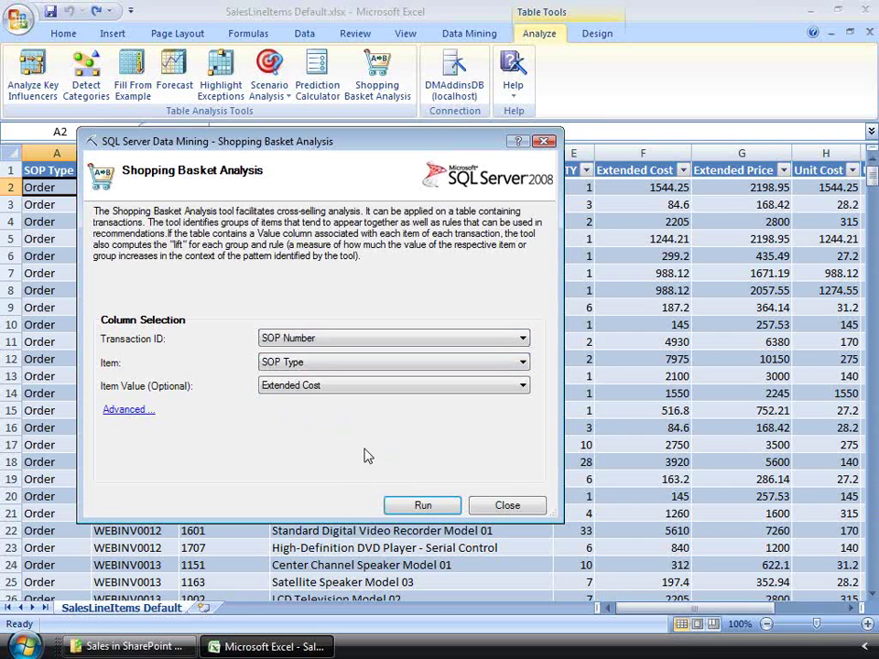
pyautogui.press('Tab')
pyautogui.hotkey('alt', 'Down')
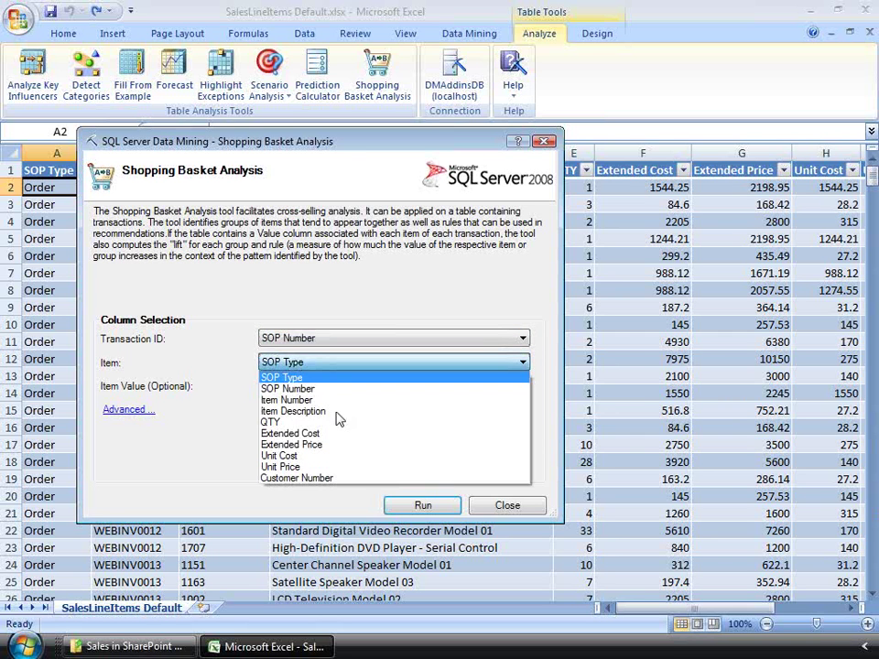
pyautogui.click(338, 412)
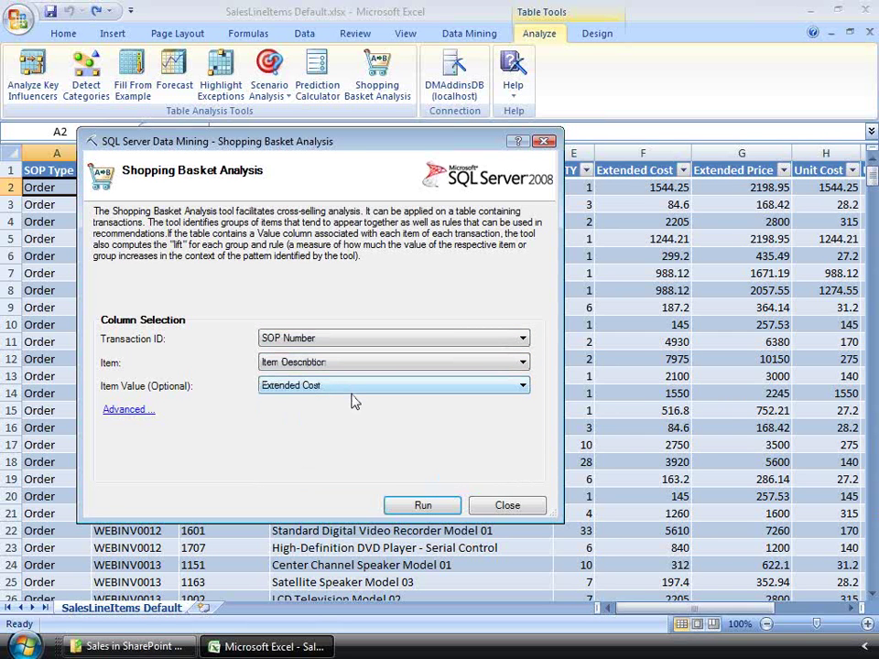
pyautogui.press('Tab')
pyautogui.hotkey('alt', 'Down')
pyautogui.press('Down')
pyautogui.press('Down')
pyautogui.press('Down')
pyautogui.press('Return')
pyautogui.click(424, 505)
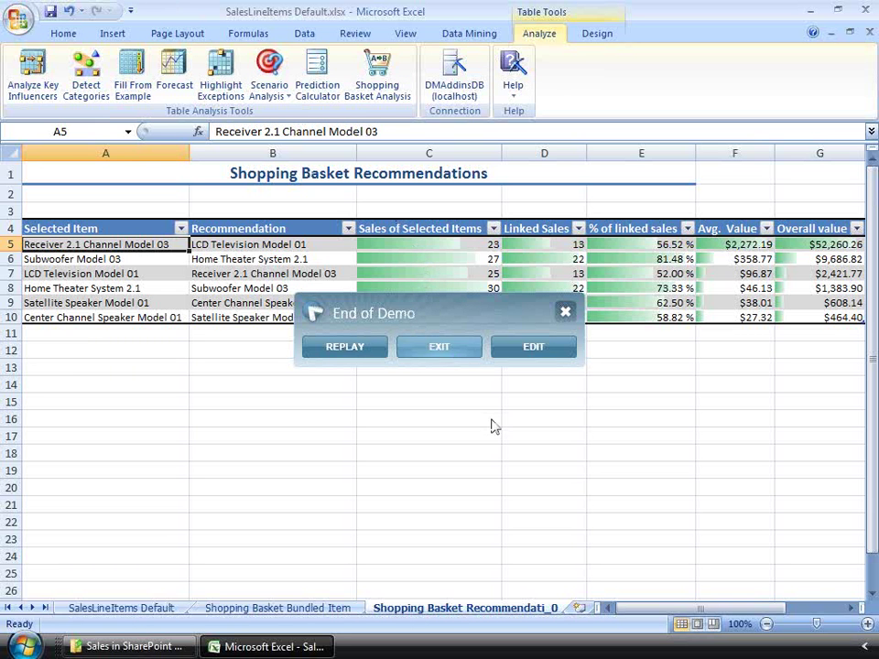
# - Exit the finished demo and return to the PowerPoint 'Enhance Insight – Charts and Graphs' slide
pyautogui.click(440, 352)
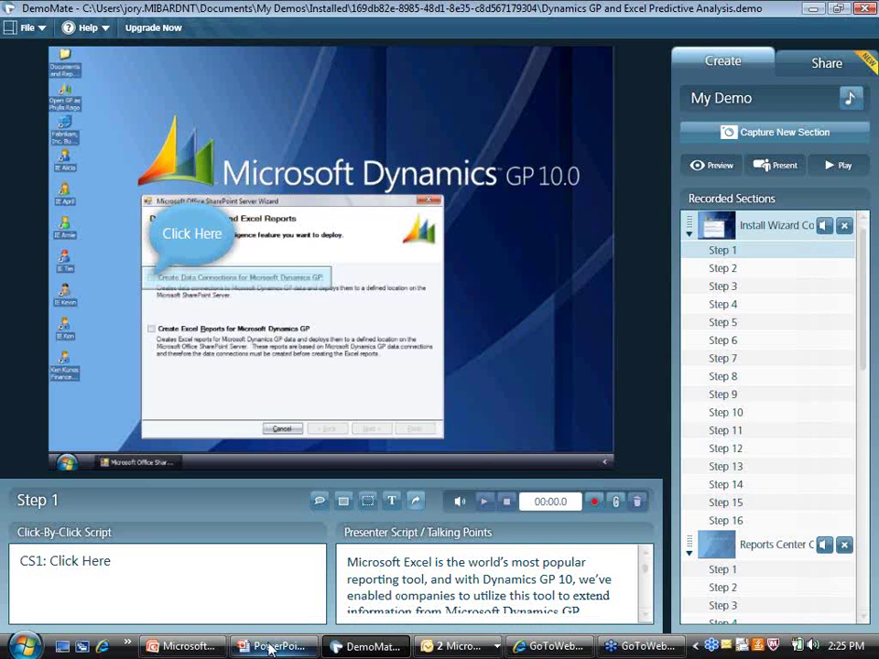
pyautogui.click(270, 648)
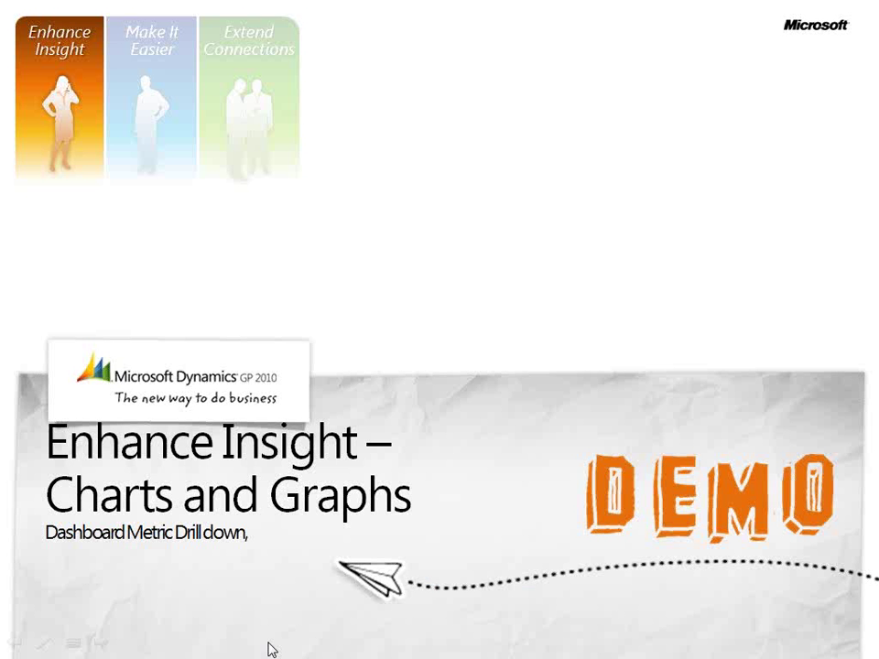